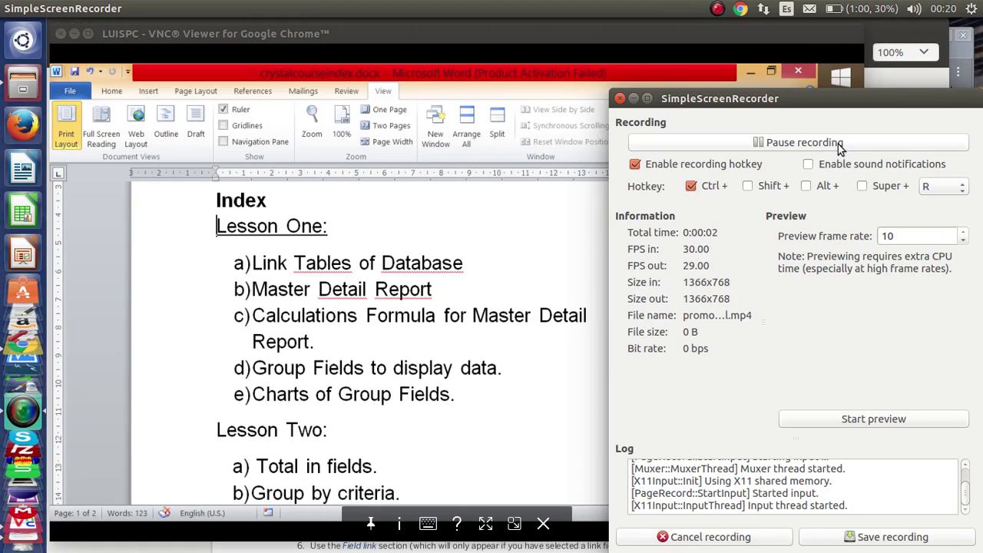
Read Lesson One items a–e and Lesson Two items a–c in crystalcourseindex.docx, then switch to Crystal Reports
{"action": "left_click", "coordinate": [452, 358]}
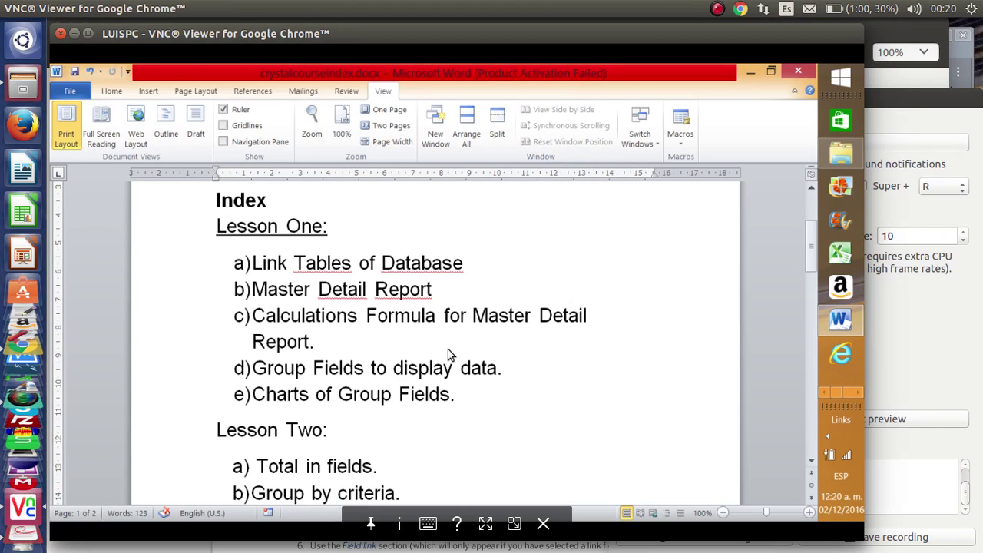
{"action": "mouse_move", "coordinate": [811, 231]}
{"action": "left_mouse_down"}
{"action": "mouse_move", "coordinate": [815, 213]}
{"action": "mouse_move", "coordinate": [812, 225]}
{"action": "left_mouse_up"}
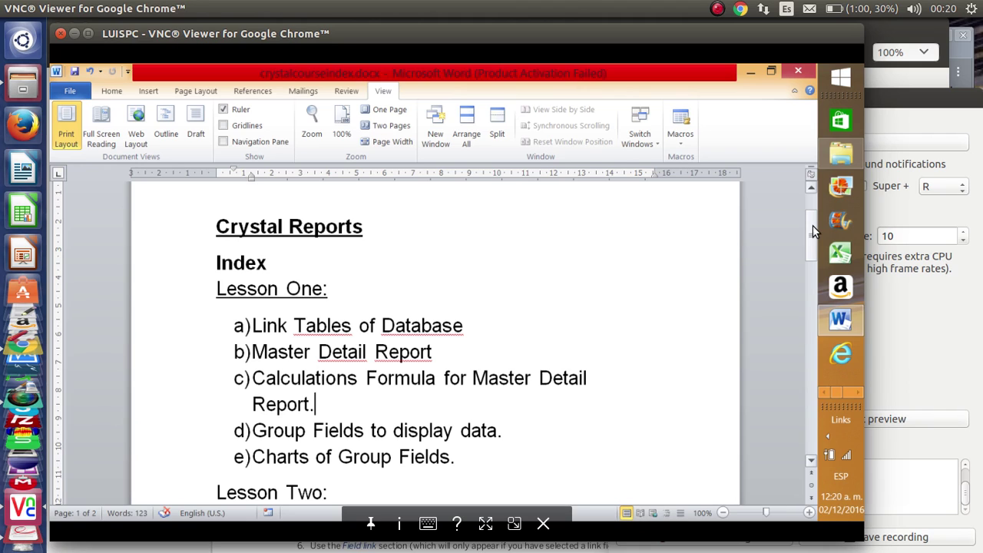
{"action": "left_click_drag", "start_coordinate": [812, 225], "coordinate": [813, 254]}
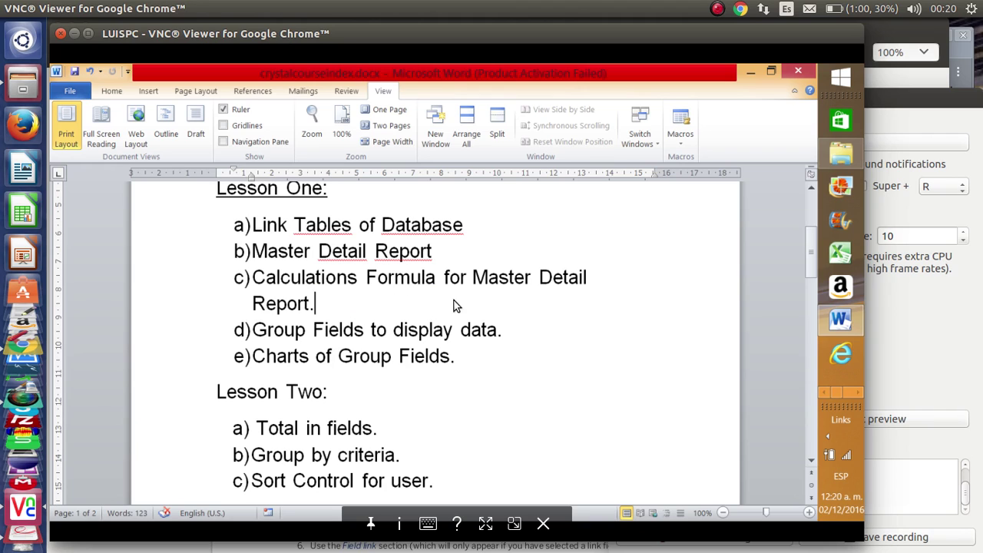
{"action": "left_click", "coordinate": [858, 390]}
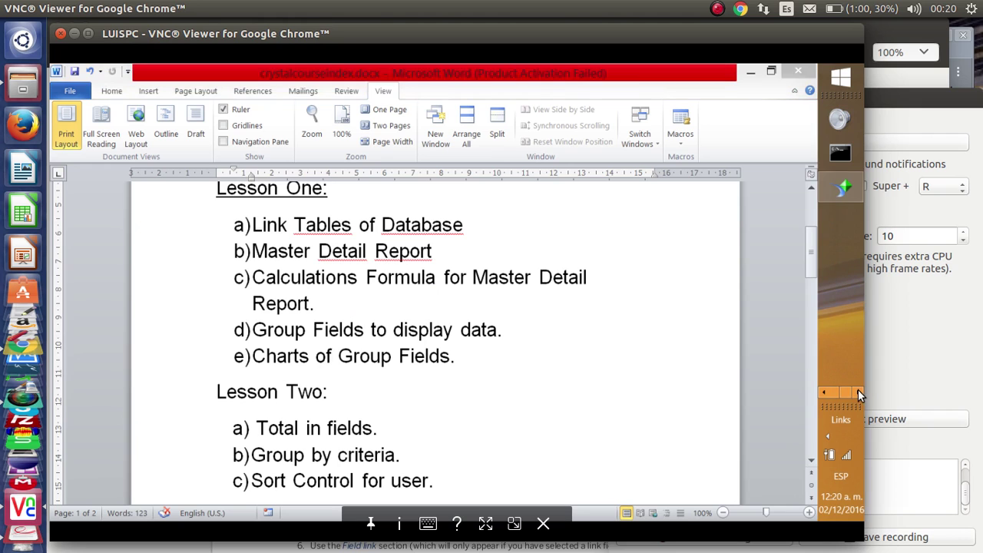
{"action": "left_click", "coordinate": [842, 193]}
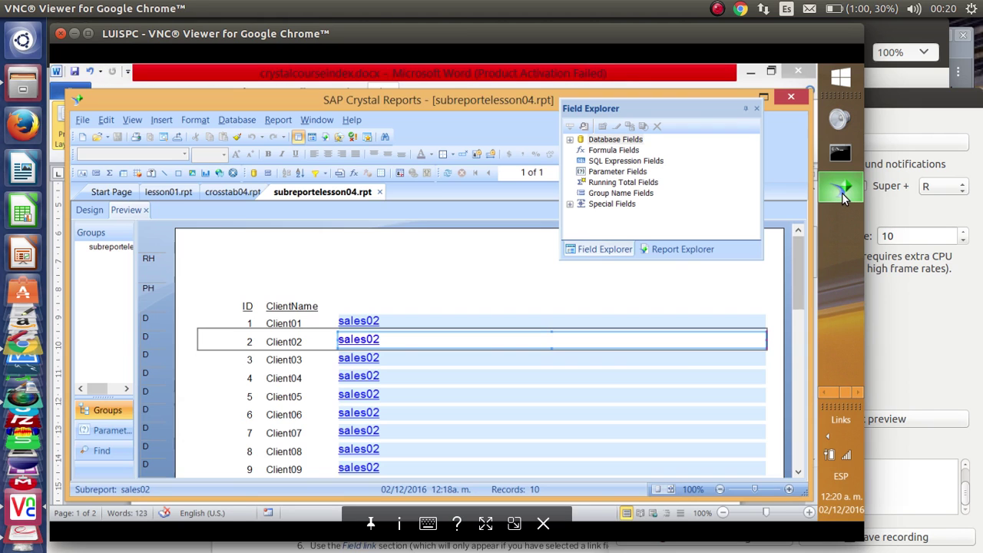
Open the lesson01.rpt preview and inspect the SWEDEN country group, Reg02 region group and client name field
{"action": "left_click", "coordinate": [153, 193]}
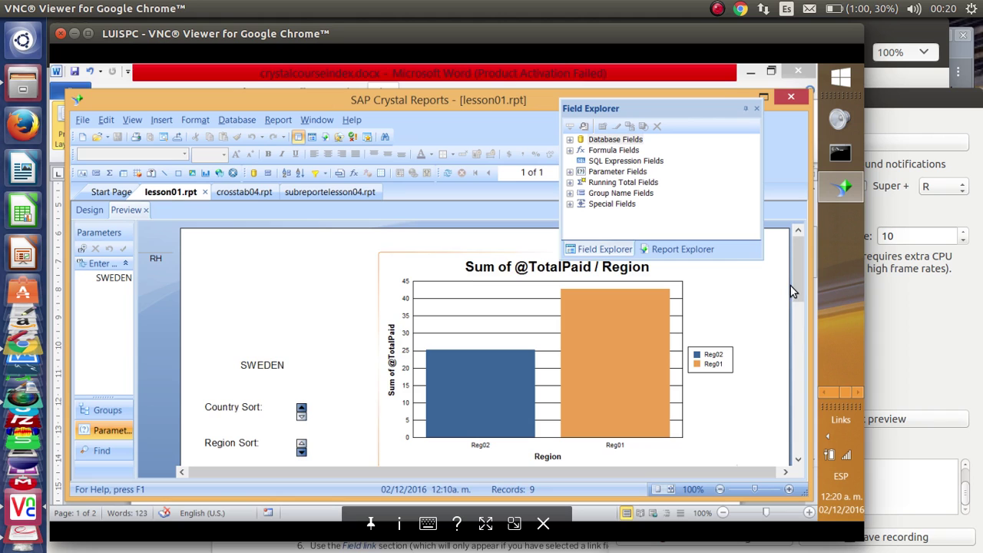
{"action": "scroll", "coordinate": [801, 291], "scroll_direction": "down", "scroll_amount": 2}
{"action": "scroll", "coordinate": [798, 283], "scroll_direction": "up", "scroll_amount": 2}
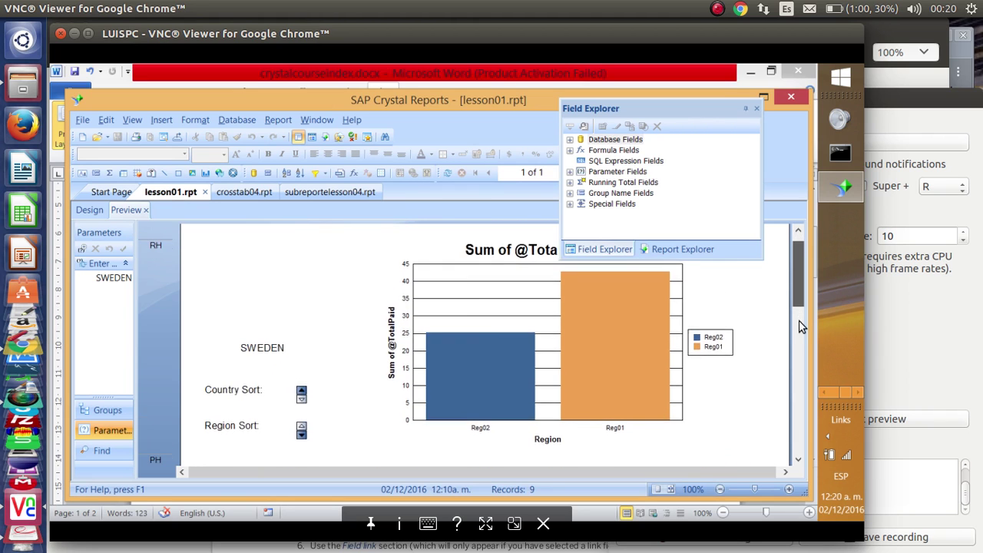
{"action": "scroll", "coordinate": [801, 327], "scroll_direction": "down", "scroll_amount": 6}
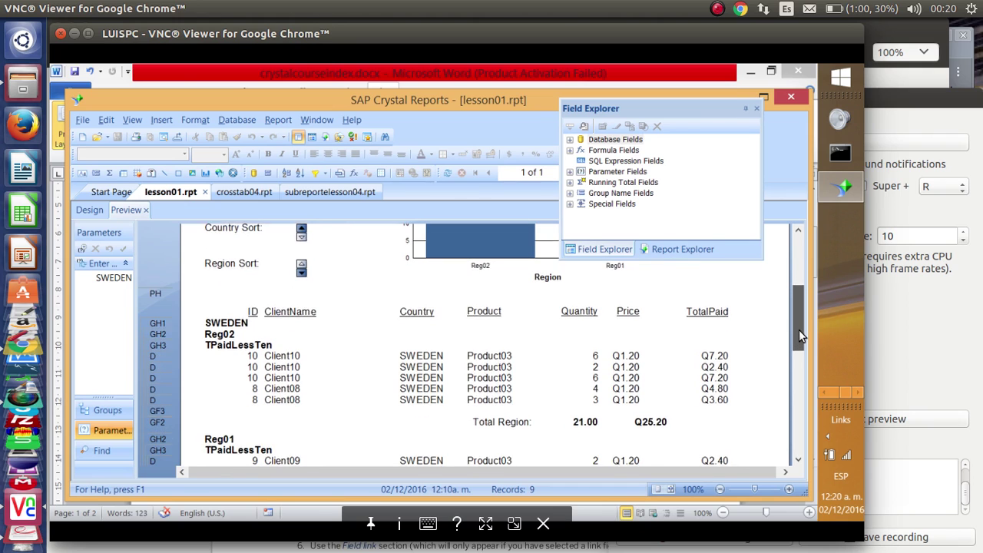
{"action": "scroll", "coordinate": [798, 335], "scroll_direction": "down", "scroll_amount": 1}
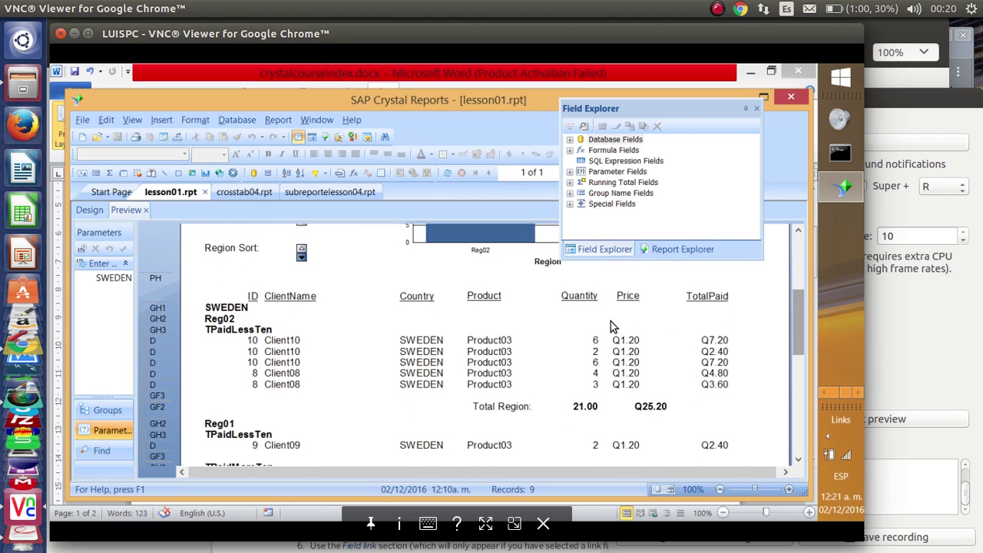
{"action": "left_click", "coordinate": [216, 308]}
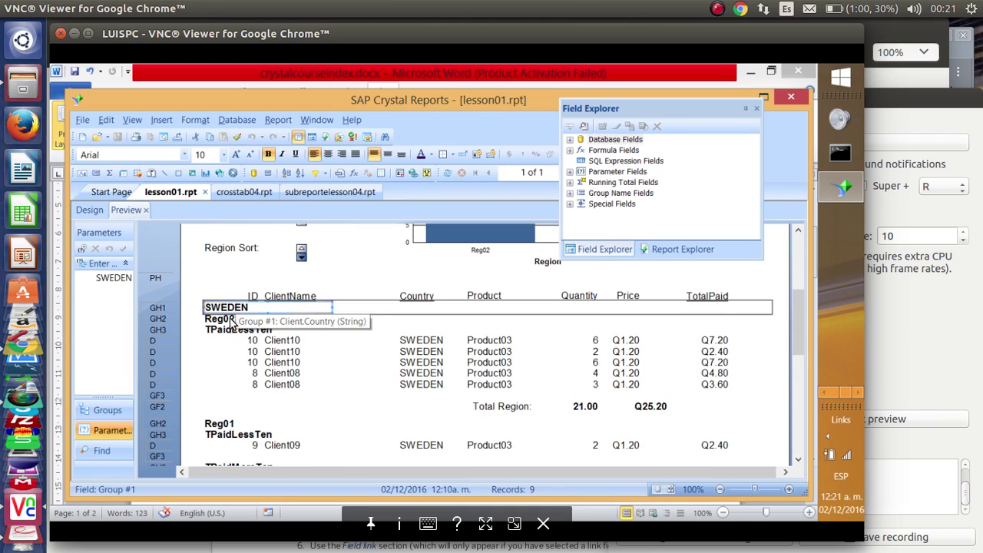
{"action": "left_click", "coordinate": [231, 319]}
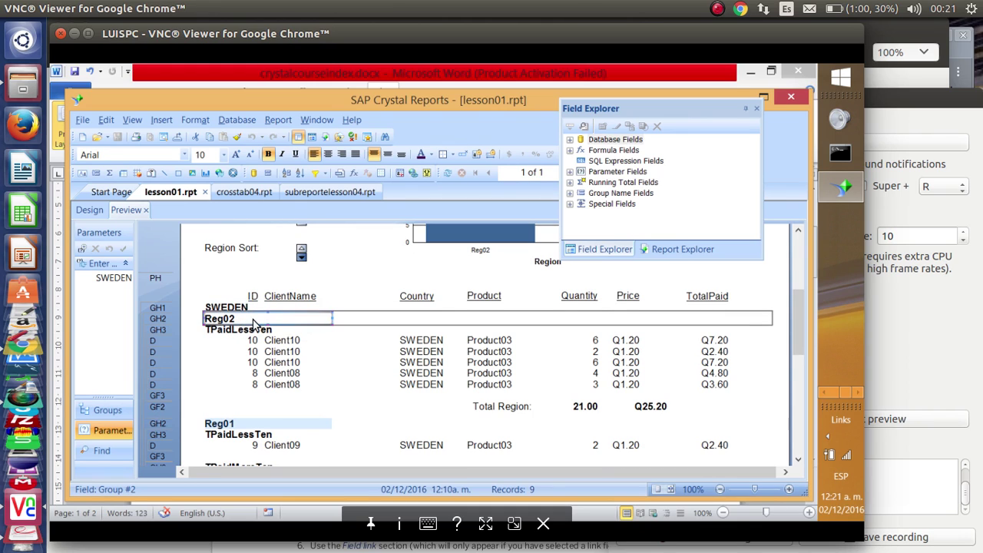
{"action": "left_click", "coordinate": [311, 352]}
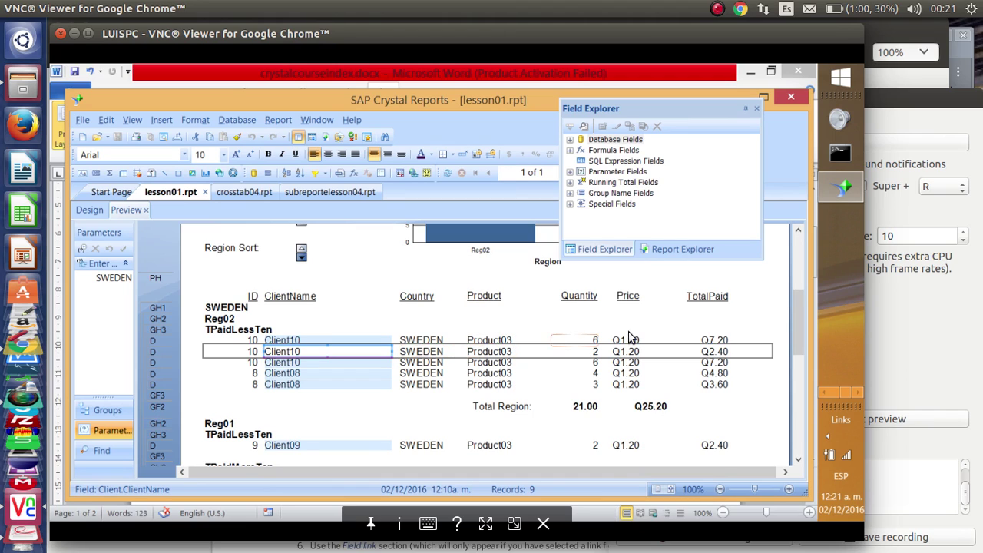
Inspect the Total Country, Total Report and Total Region labels at the report's end
{"action": "left_click_drag", "start_coordinate": [796, 313], "coordinate": [785, 330]}
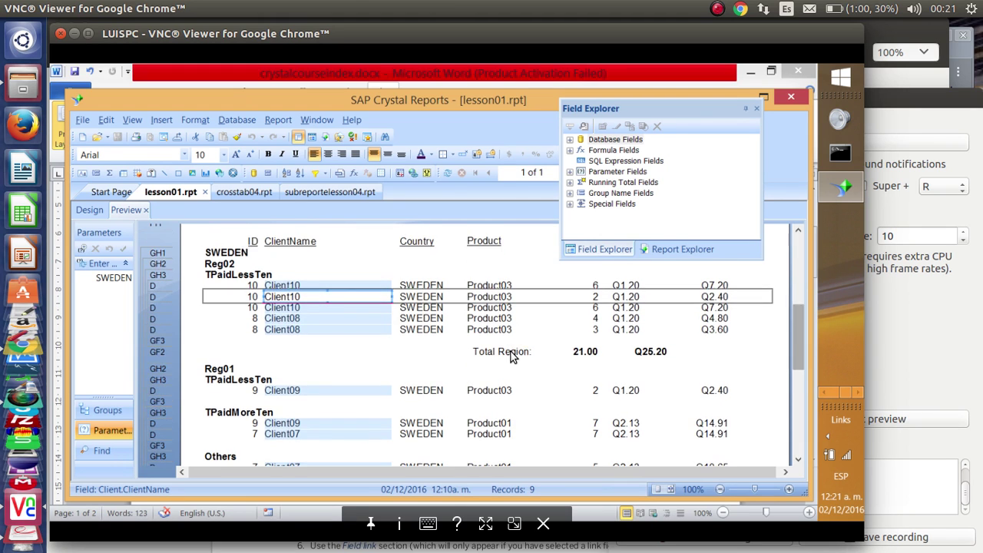
{"action": "scroll", "coordinate": [799, 361], "scroll_direction": "down", "scroll_amount": 4}
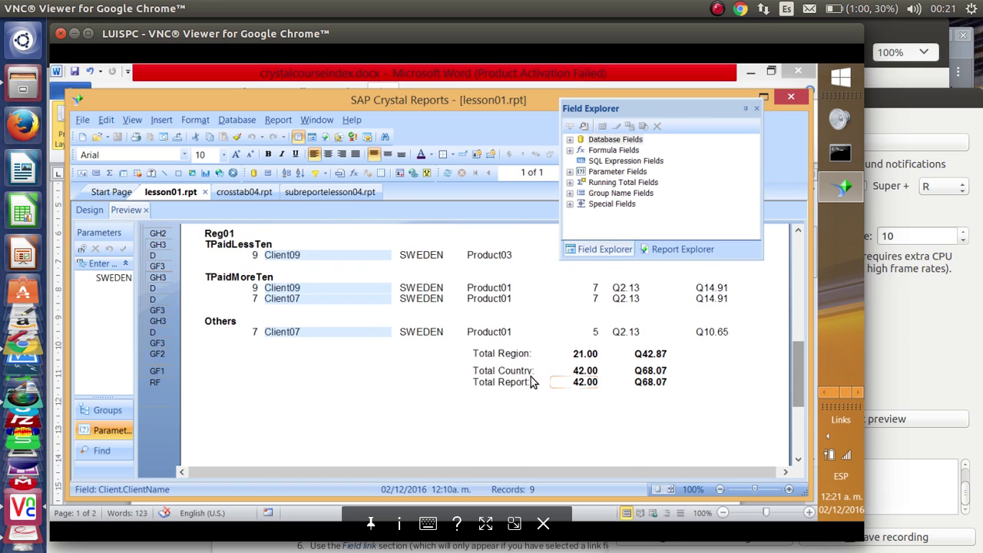
{"action": "left_click", "coordinate": [511, 370]}
{"action": "left_click", "coordinate": [500, 382]}
{"action": "left_click", "coordinate": [511, 355]}
{"action": "left_click_drag", "start_coordinate": [799, 381], "coordinate": [799, 316]}
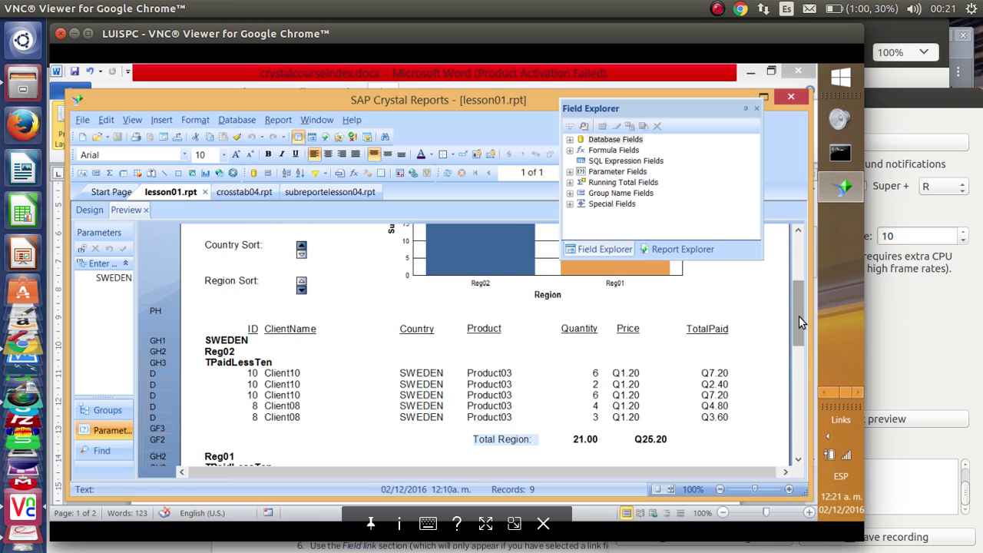
{"action": "left_click", "coordinate": [826, 391]}
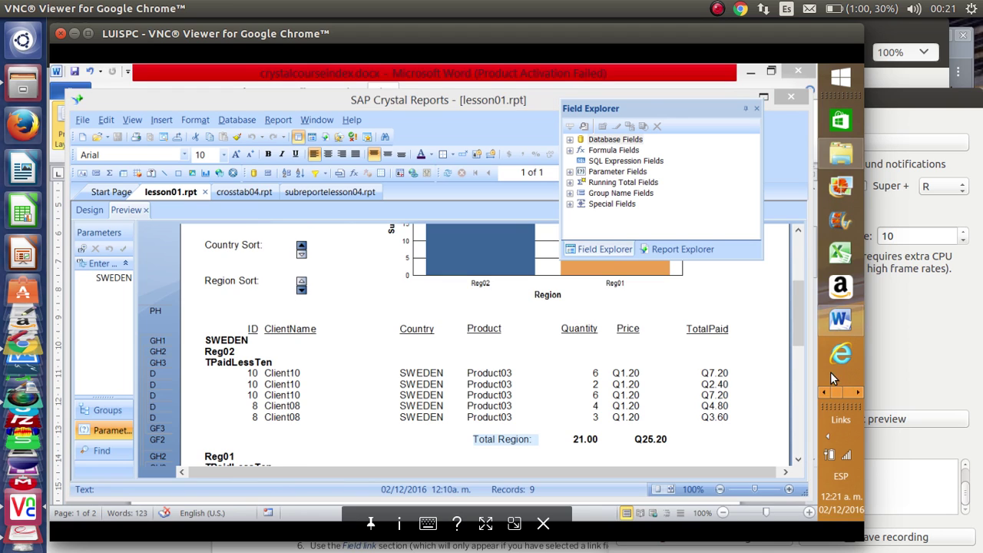
{"action": "left_click", "coordinate": [841, 323]}
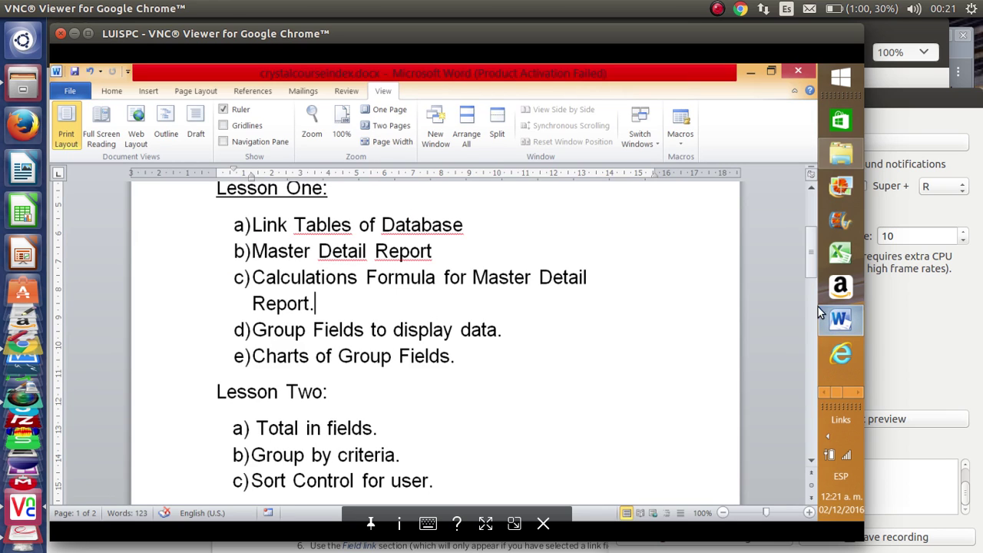
{"action": "left_click_drag", "start_coordinate": [812, 279], "coordinate": [812, 315]}
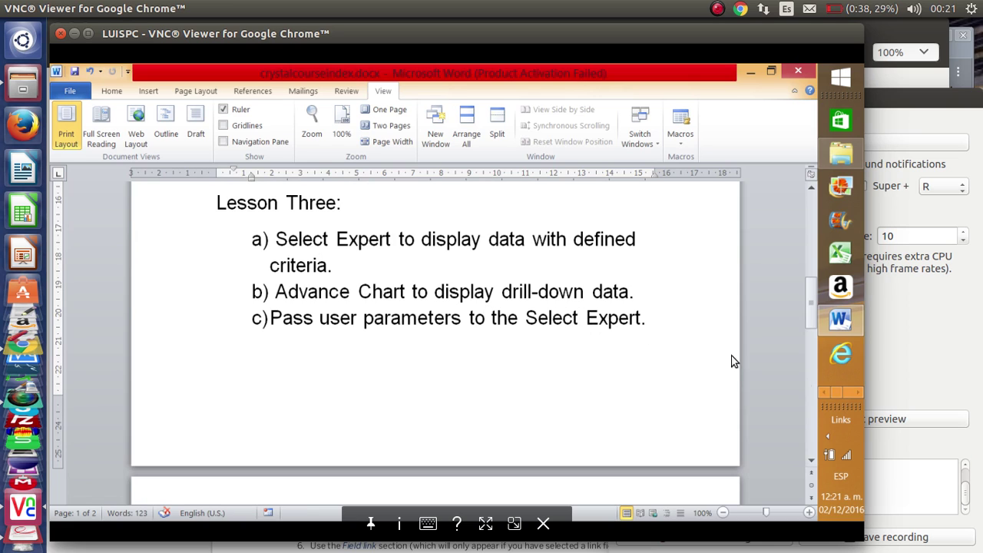
{"action": "left_click", "coordinate": [857, 389]}
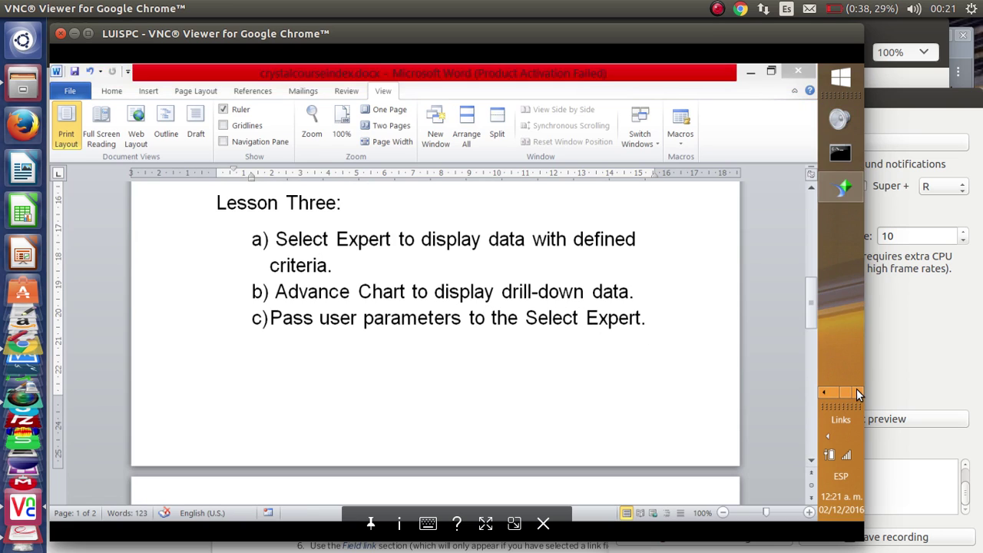
{"action": "left_click", "coordinate": [835, 186]}
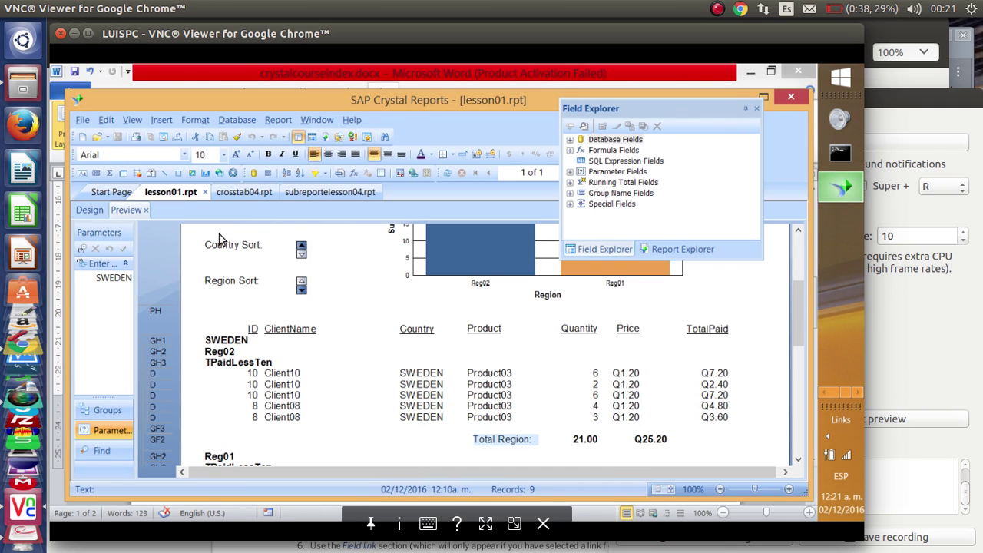
Switch to crosstab04.rpt and open the Enter Values dialog for the SWEDEN Country parameter
{"action": "left_click", "coordinate": [244, 192]}
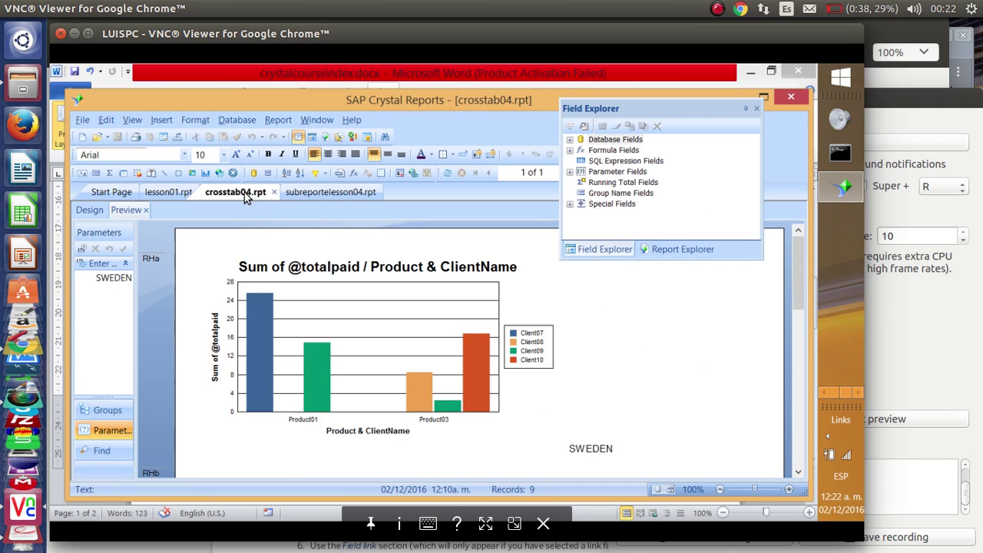
{"action": "left_click", "coordinate": [320, 193]}
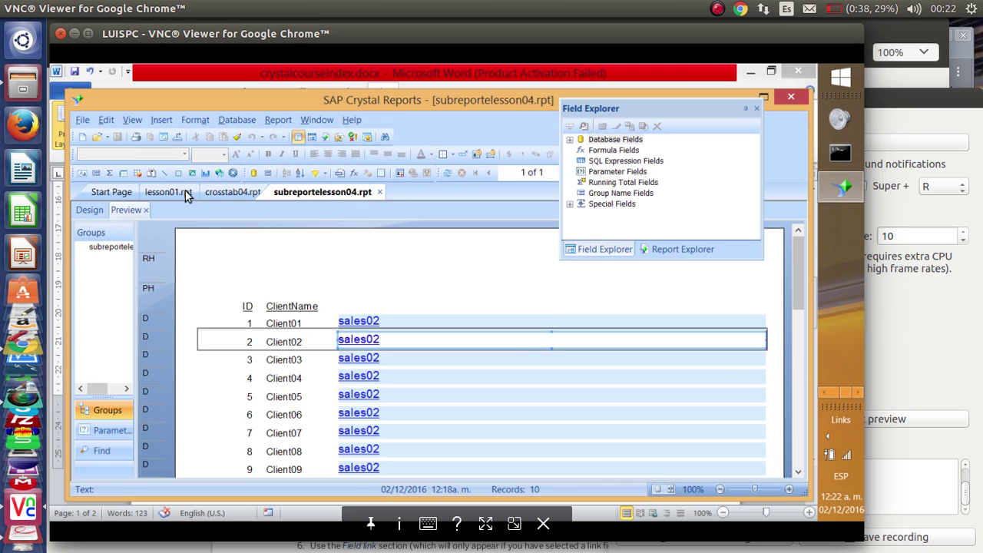
{"action": "left_click", "coordinate": [217, 193]}
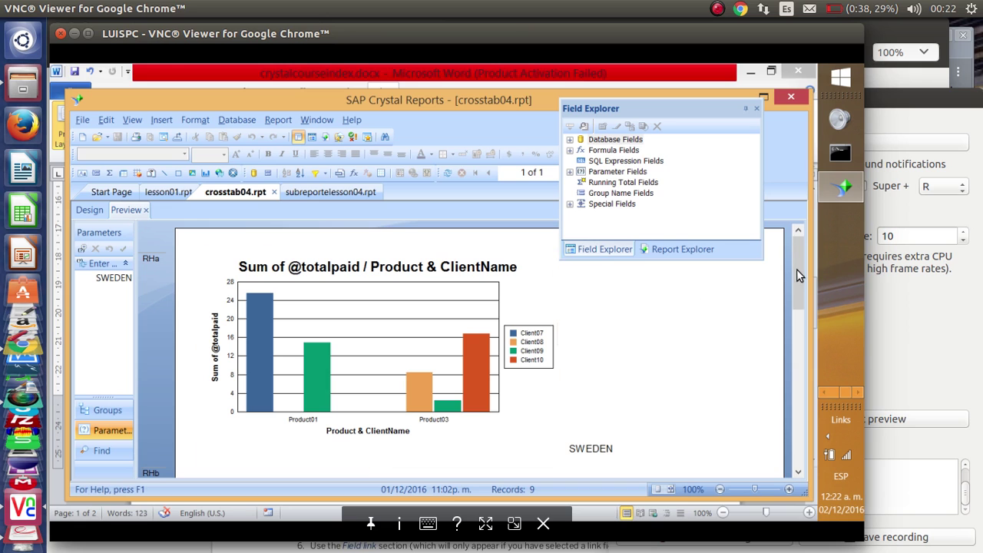
{"action": "left_click_drag", "start_coordinate": [796, 286], "coordinate": [798, 255]}
{"action": "left_click", "coordinate": [113, 283]}
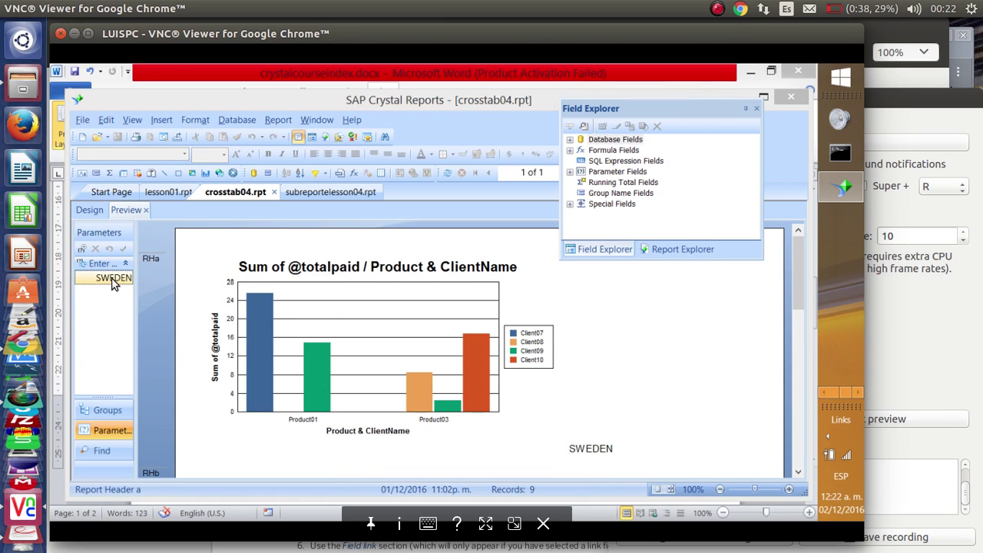
{"action": "double_click", "coordinate": [113, 282]}
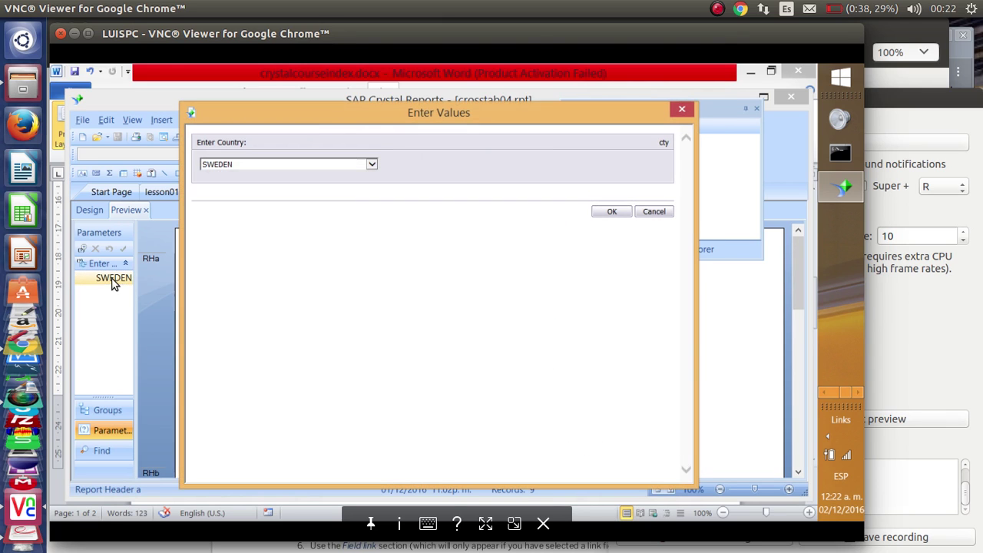
Change the Country parameter from SWEDEN to USA and refresh the crosstab04 report
{"action": "left_click", "coordinate": [372, 166]}
{"action": "left_click", "coordinate": [366, 174]}
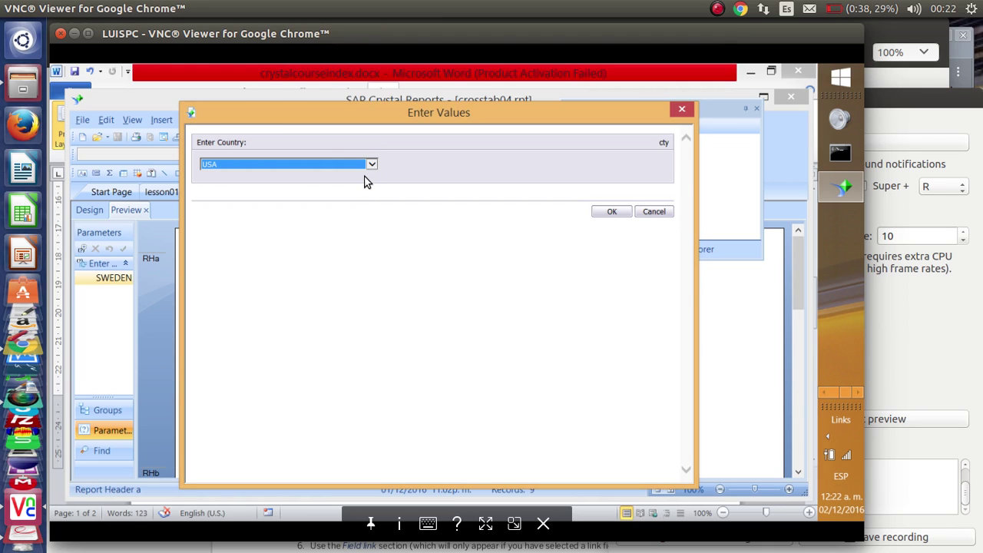
{"action": "left_click", "coordinate": [606, 214]}
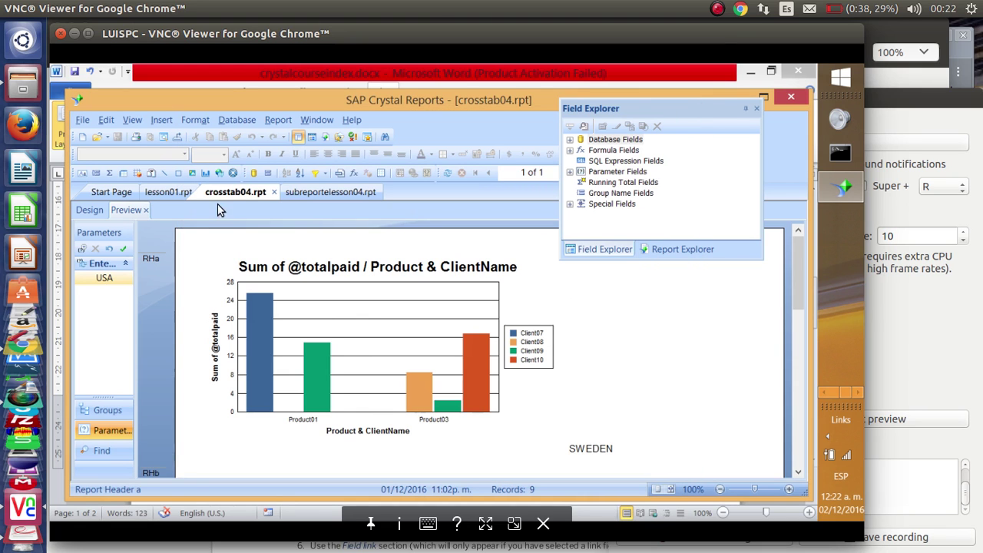
{"action": "left_click", "coordinate": [124, 251]}
Inspect the USA sales chart and country field, then bring the Word course index forward
{"action": "left_click", "coordinate": [380, 350]}
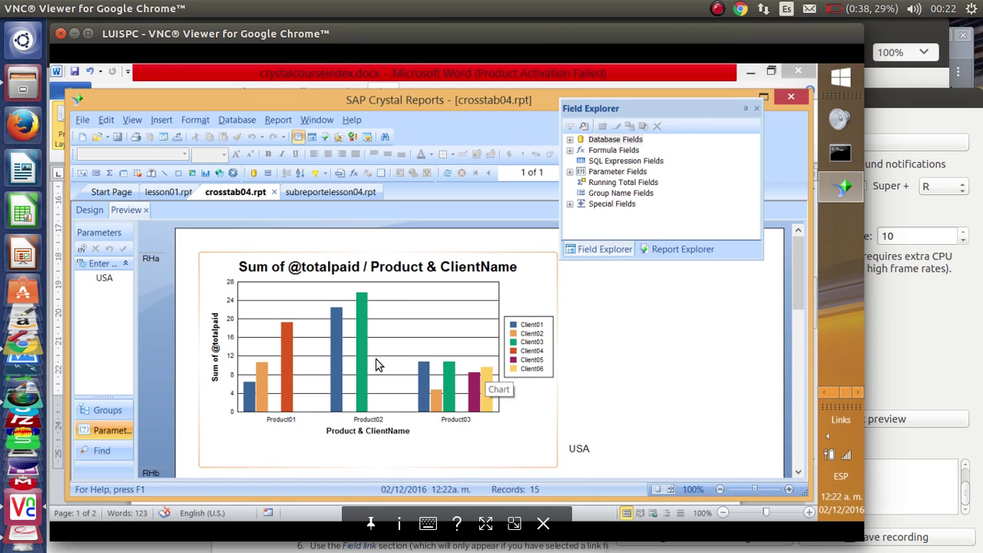
{"action": "left_click", "coordinate": [581, 451]}
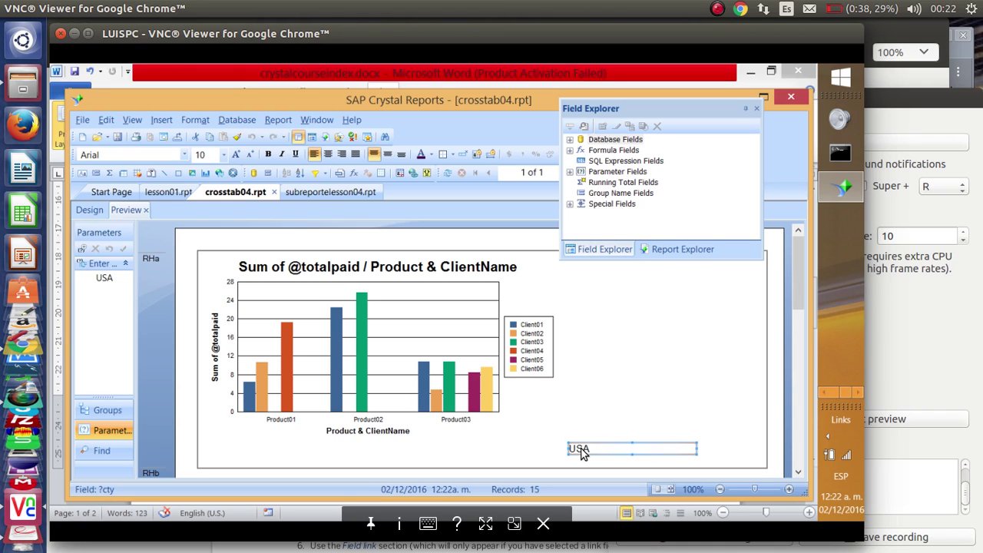
{"action": "left_click", "coordinate": [824, 389]}
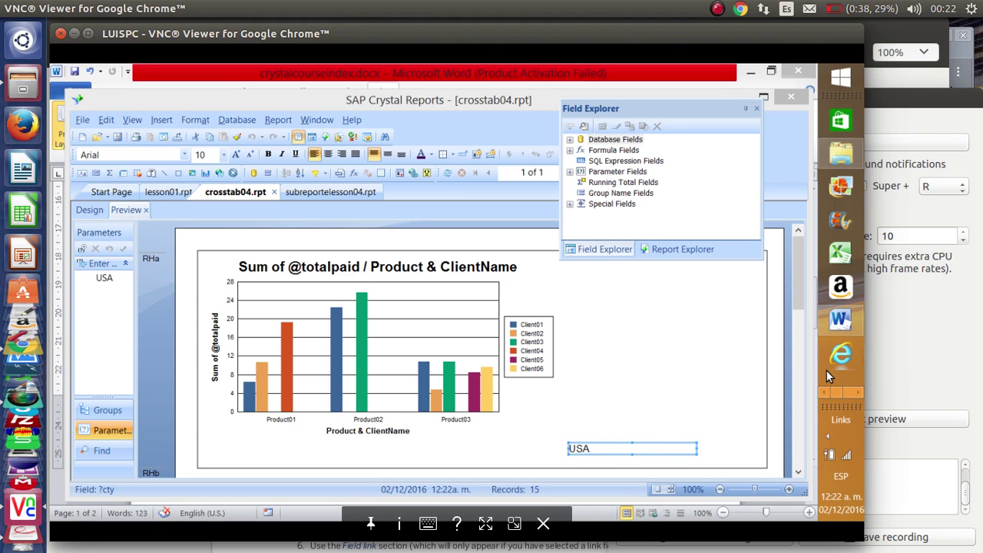
{"action": "left_click", "coordinate": [841, 326]}
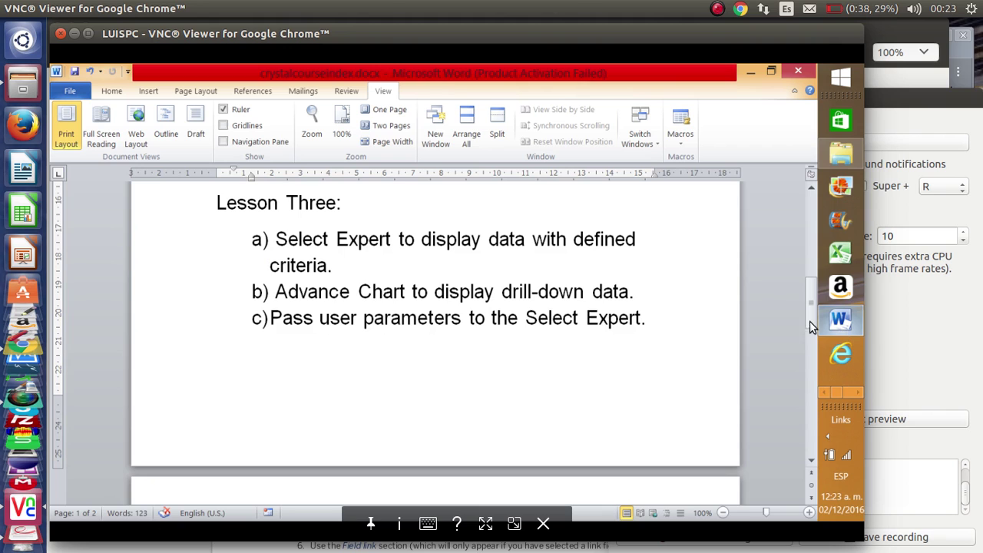
Move Word's index to page 2 showing Lesson Four cross tab items a–d and Lesson Five
{"action": "left_click_drag", "start_coordinate": [811, 350], "coordinate": [813, 369]}
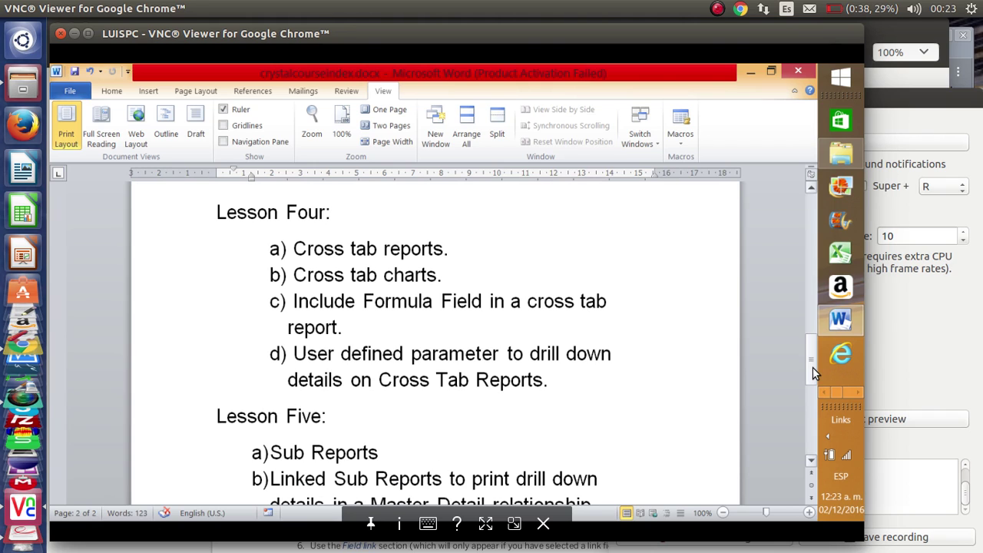
{"action": "left_click", "coordinate": [857, 393]}
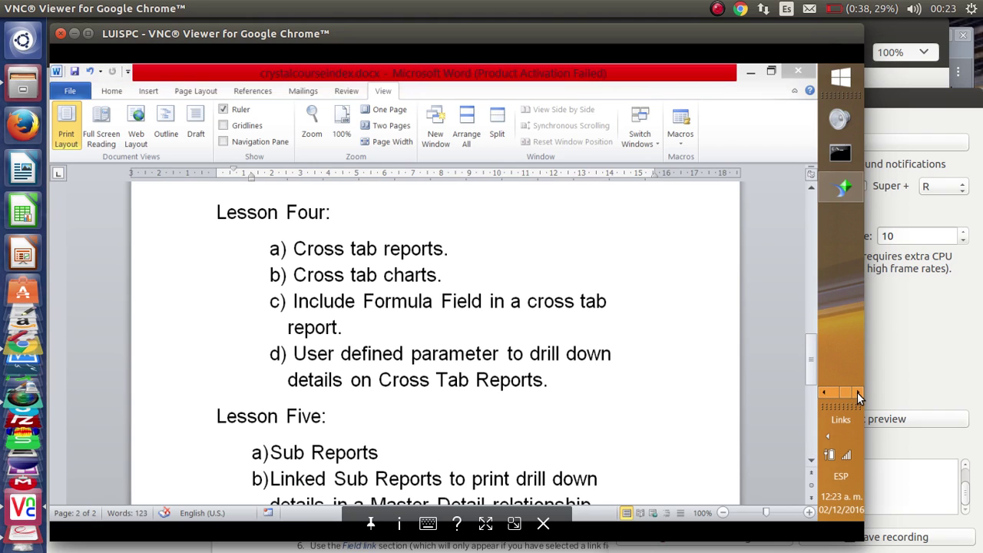
Return to Crystal Reports and show crosstab04.rpt in Design view with the chart and ?cty field
{"action": "left_click", "coordinate": [844, 188]}
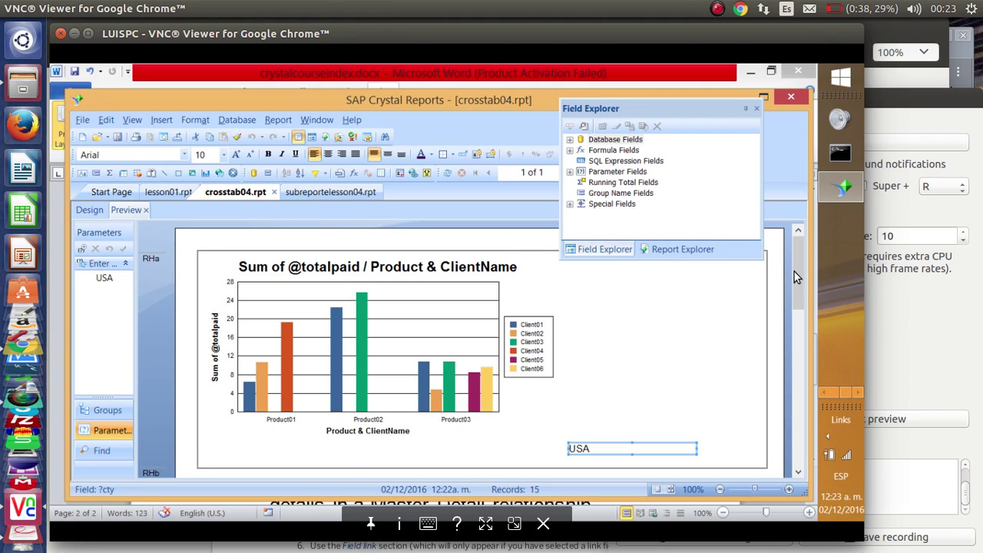
{"action": "left_click_drag", "start_coordinate": [797, 278], "coordinate": [799, 316]}
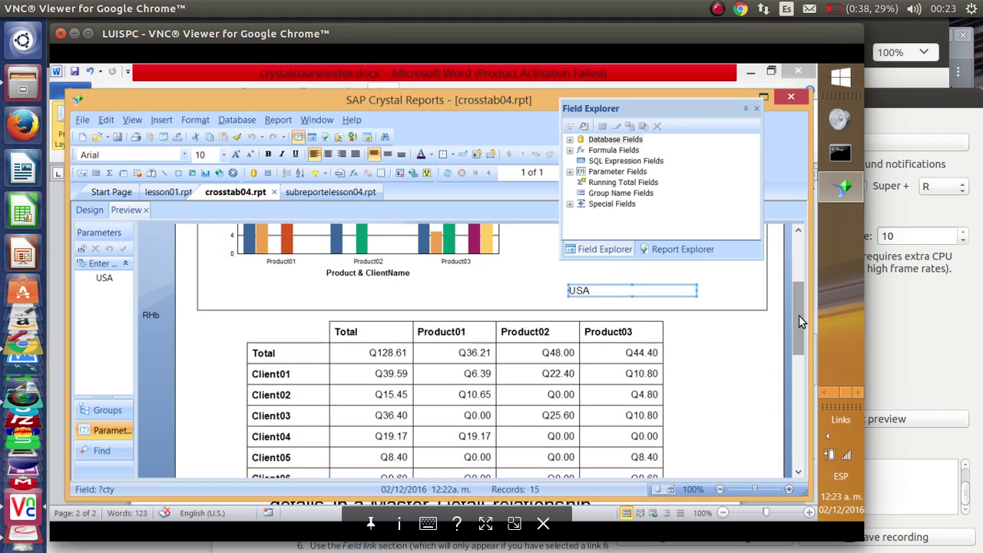
{"action": "left_click", "coordinate": [89, 210]}
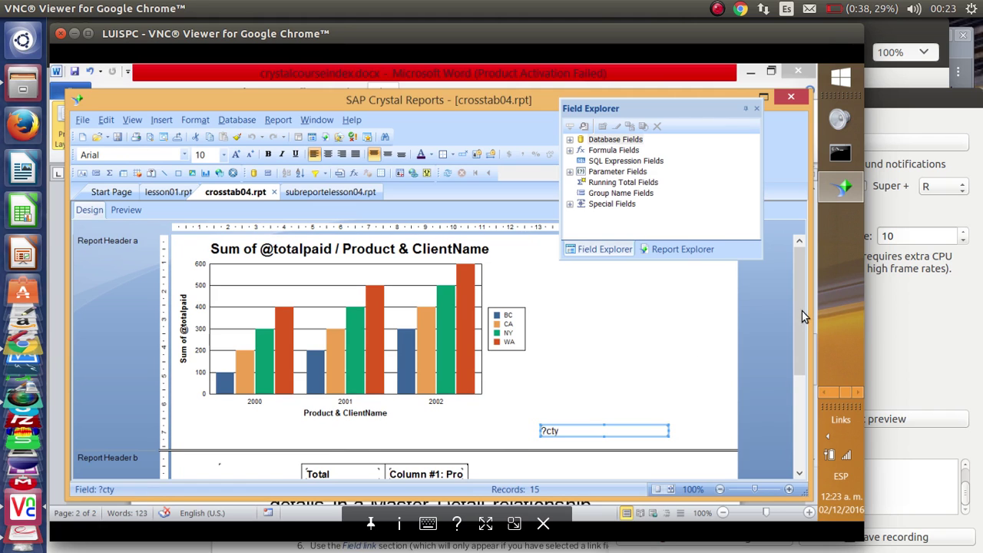
Select the crosstab's ClientName Row #1 header in Report Header b, then preview the USA crosstab again
{"action": "left_click_drag", "start_coordinate": [803, 315], "coordinate": [800, 385]}
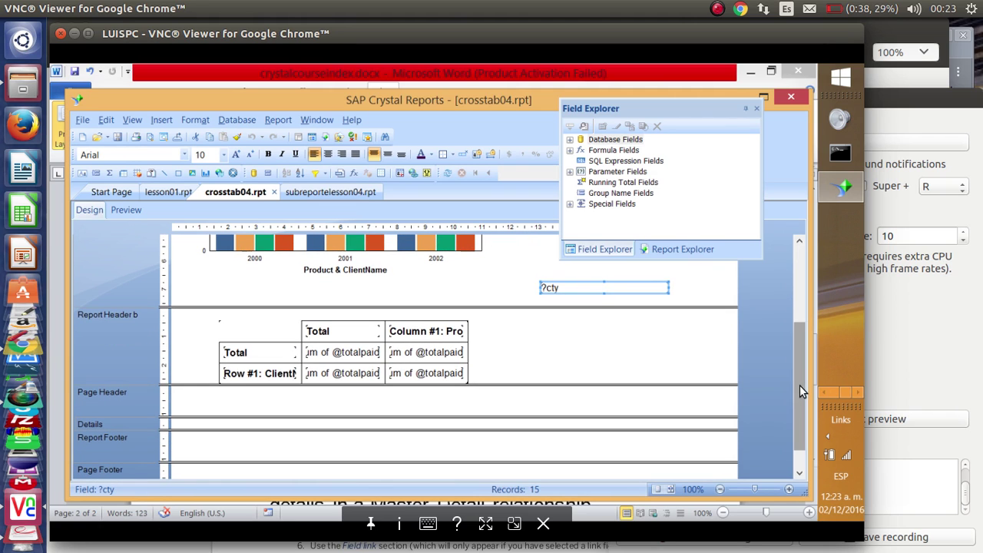
{"action": "left_click", "coordinate": [254, 374]}
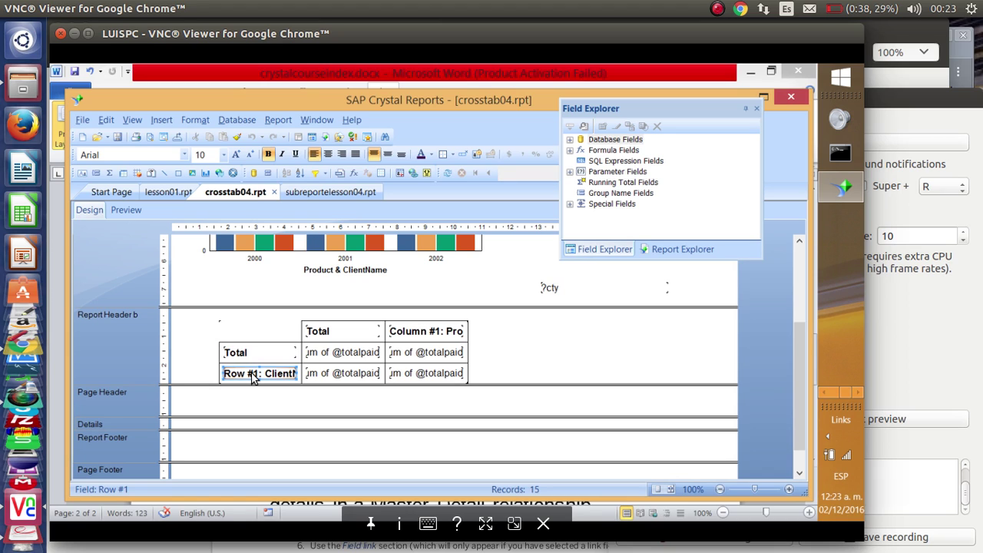
{"action": "left_click_drag", "start_coordinate": [254, 374], "coordinate": [377, 364]}
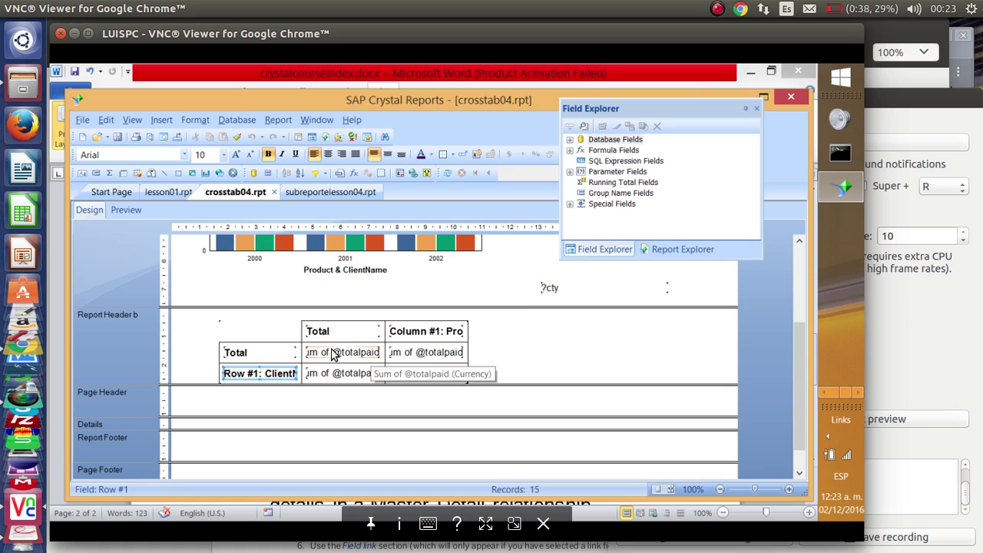
{"action": "left_click", "coordinate": [126, 210]}
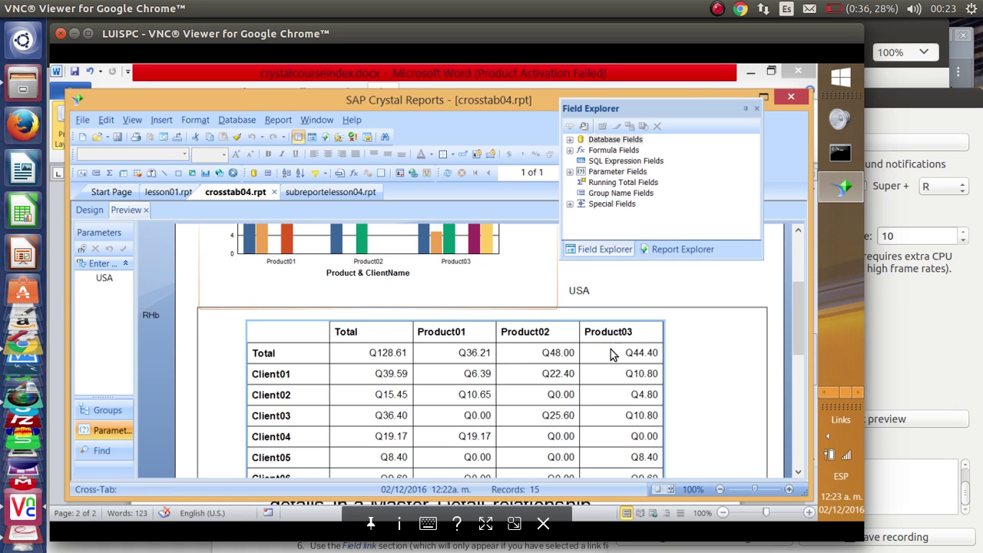
{"action": "left_click", "coordinate": [472, 355]}
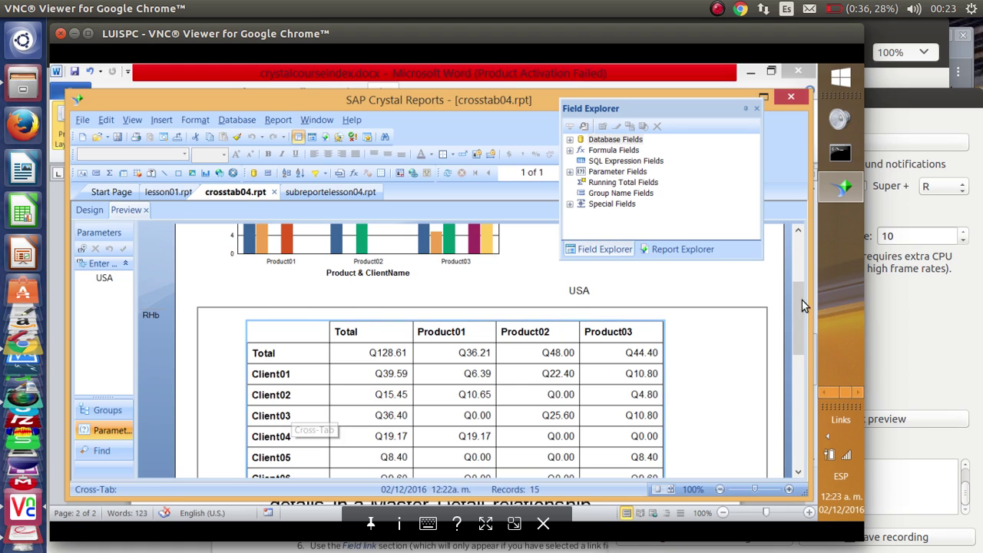
{"action": "scroll", "coordinate": [800, 271], "scroll_direction": "up", "scroll_amount": 3}
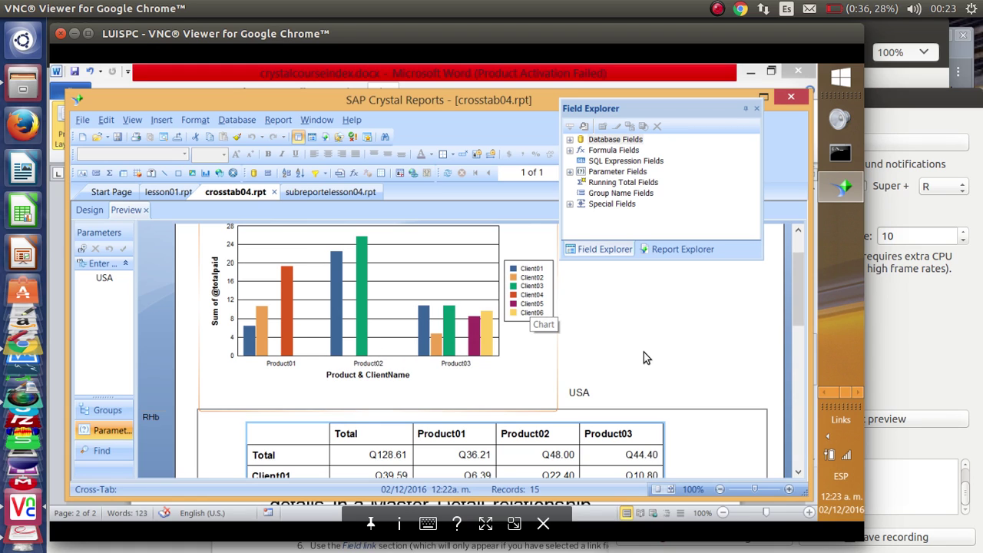
{"action": "left_click", "coordinate": [823, 393]}
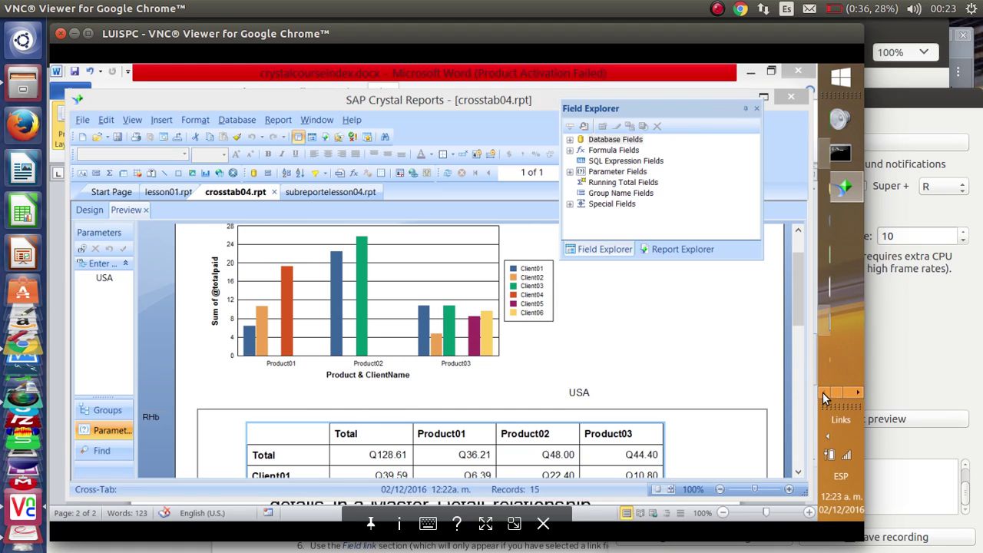
Read Lesson Four item d and both Lesson Five sub-report topics in Word, then return to Crystal Reports
{"action": "left_click", "coordinate": [836, 328]}
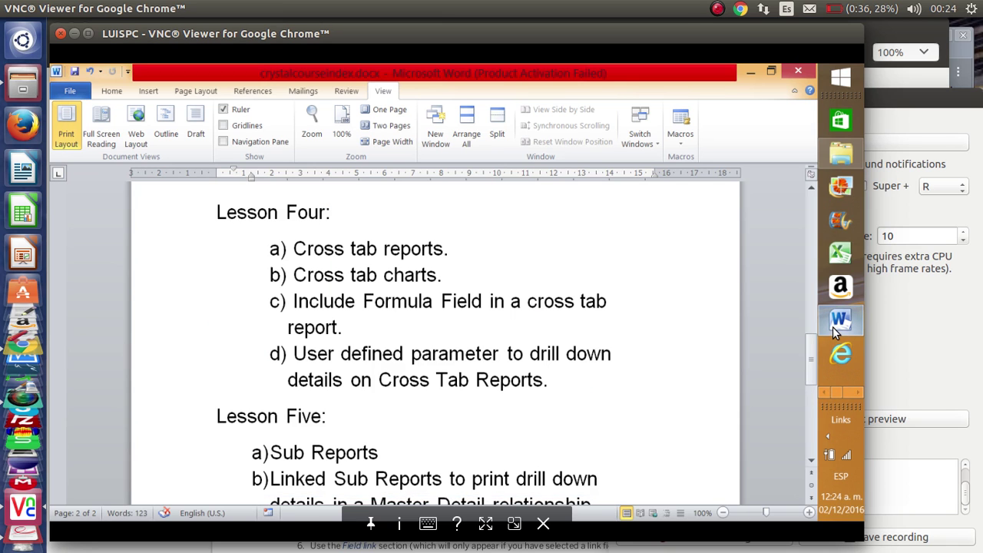
{"action": "left_click_drag", "start_coordinate": [811, 350], "coordinate": [813, 380]}
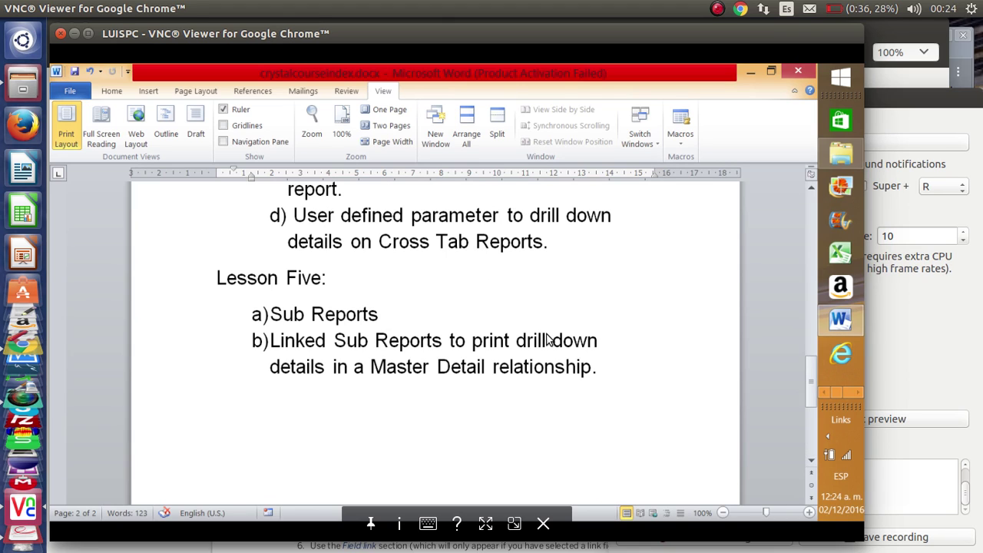
{"action": "left_click", "coordinate": [861, 393]}
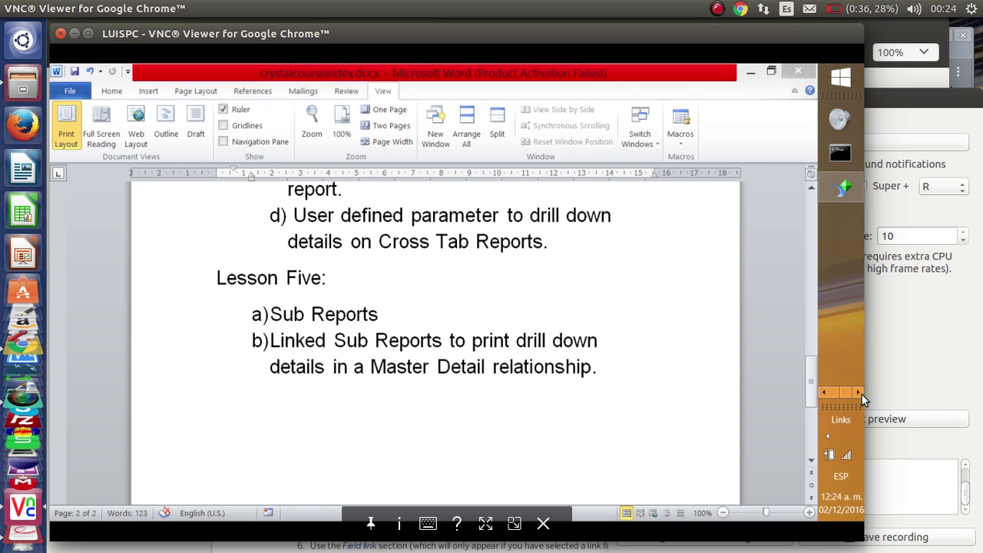
{"action": "left_click", "coordinate": [845, 196]}
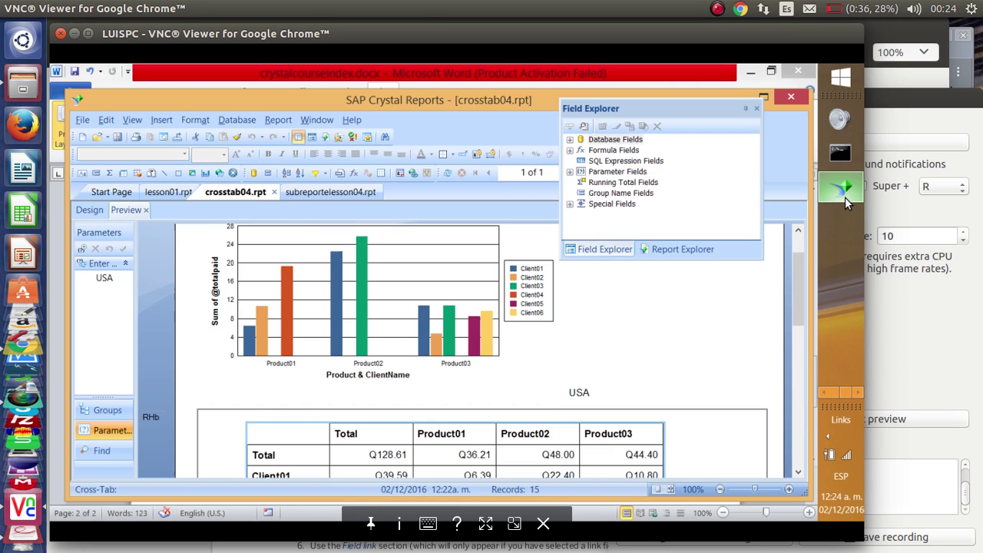
Show the subreportlesson04.rpt preview listing Client01–Client09 with on-demand sales02 subreport links
{"action": "left_click", "coordinate": [319, 193]}
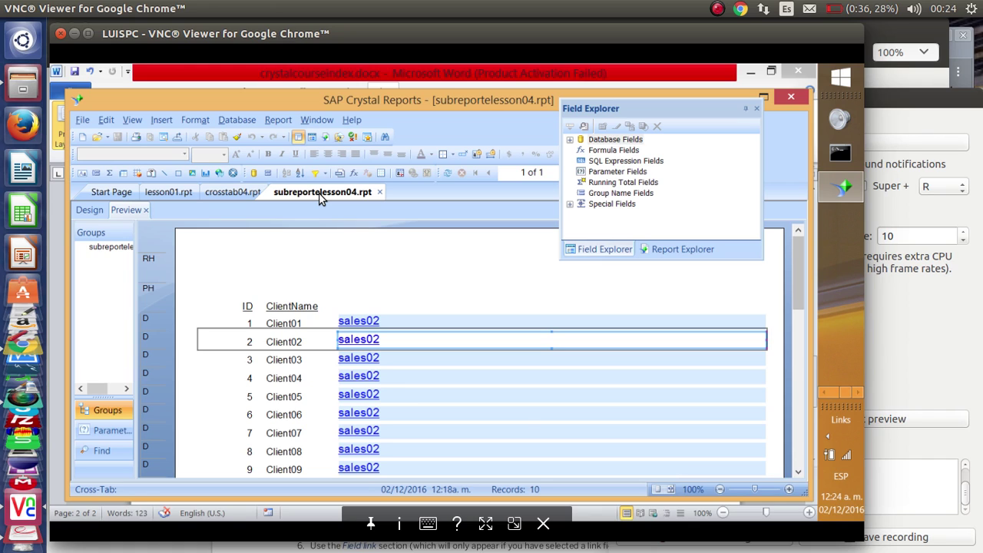
Open Client05's on-demand sales02 subreport and select its CA region group header
{"action": "left_click", "coordinate": [369, 399]}
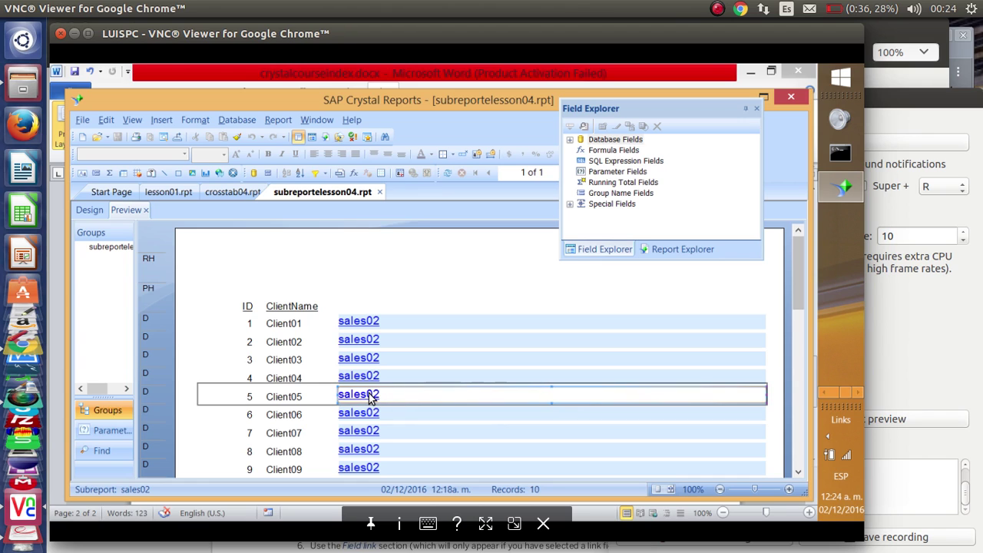
{"action": "double_click", "coordinate": [369, 396]}
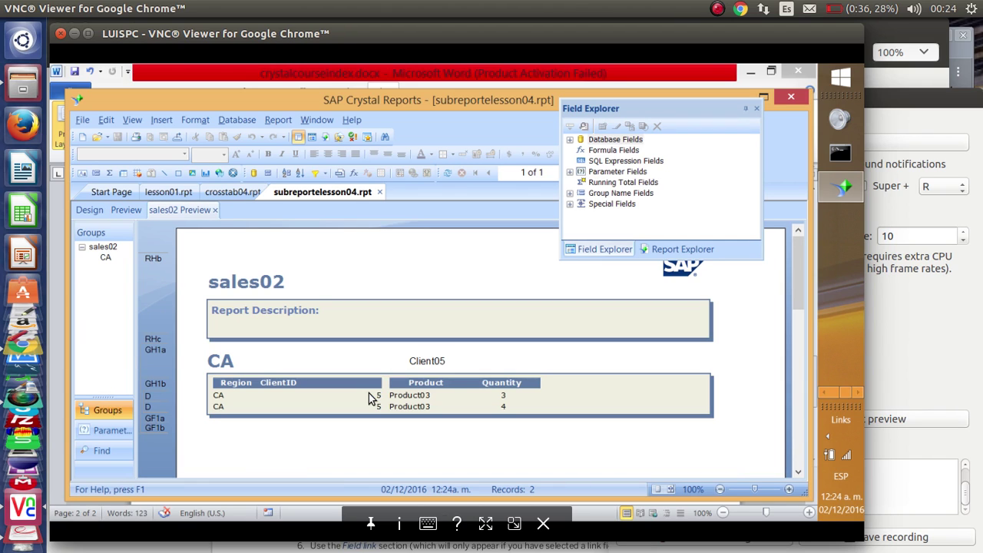
{"action": "left_click", "coordinate": [224, 361]}
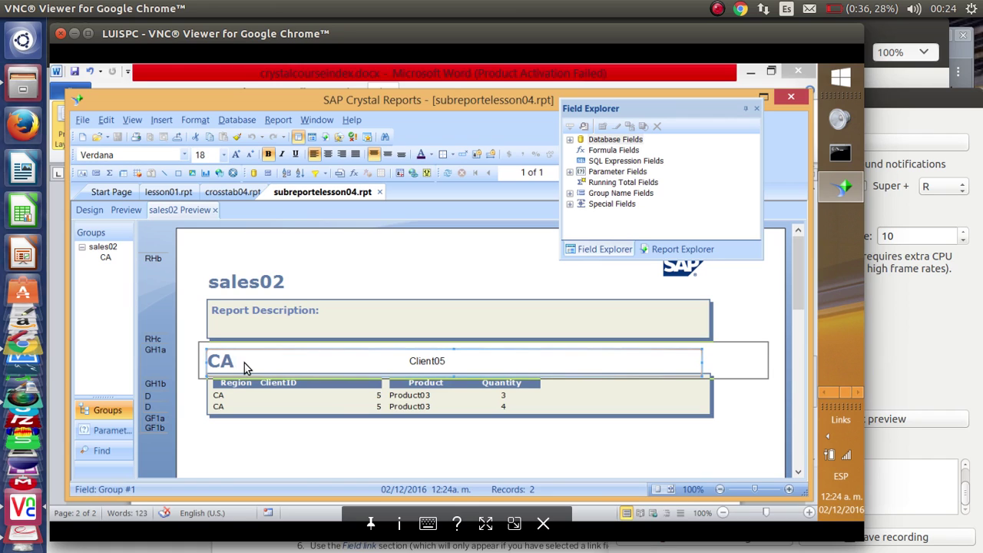
Inspect the two Product03 detail rows and their quantities, 3 and 4
{"action": "left_click", "coordinate": [329, 404]}
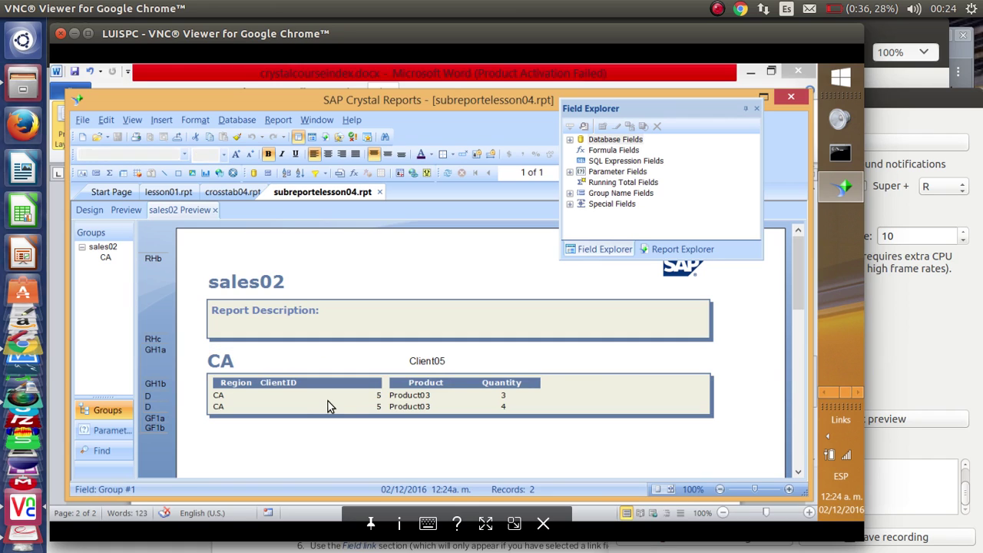
{"action": "left_click", "coordinate": [408, 398]}
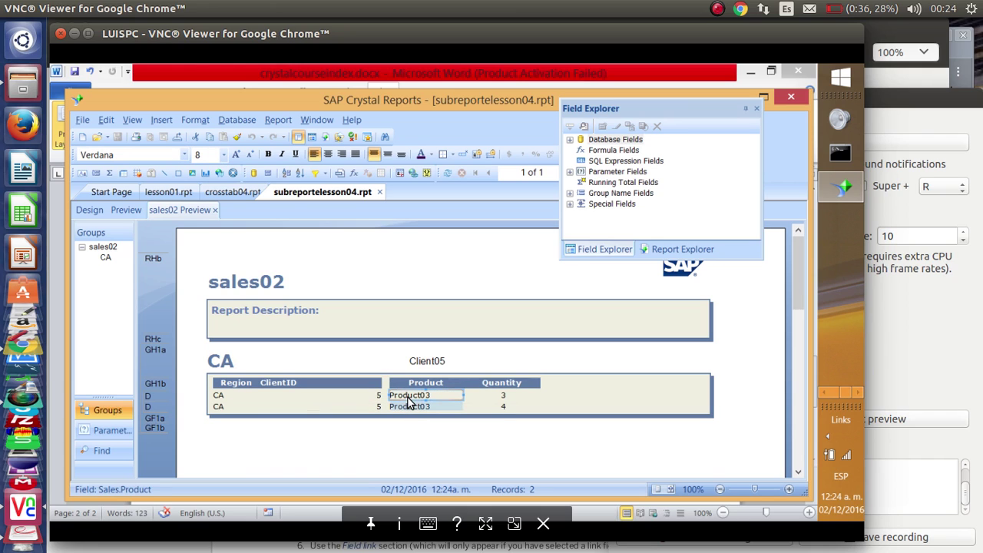
{"action": "left_click", "coordinate": [418, 408]}
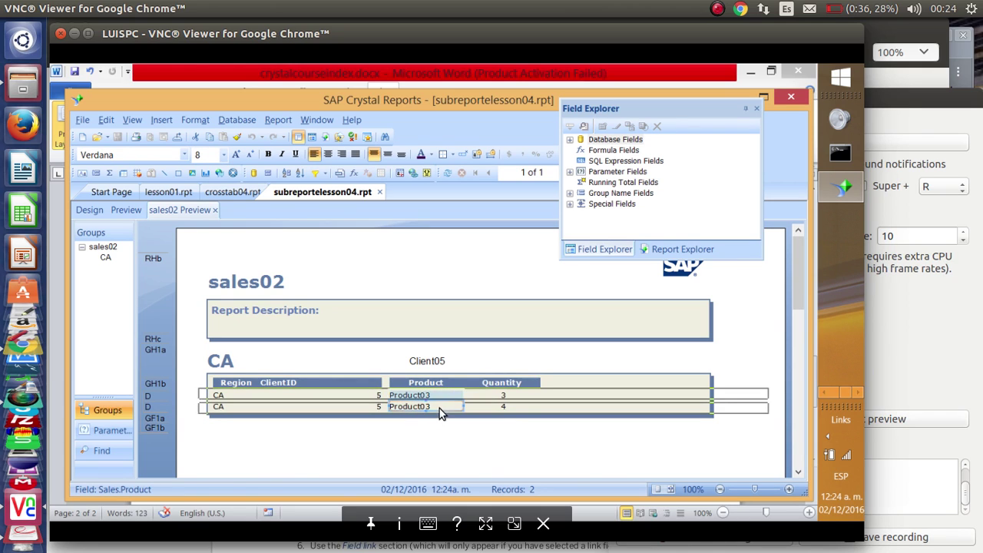
{"action": "left_click", "coordinate": [503, 399]}
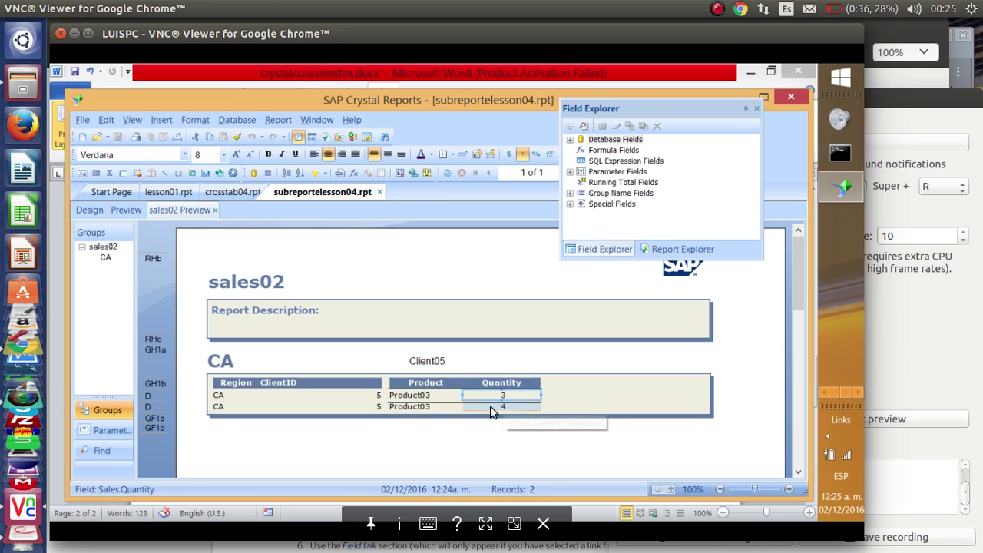
{"action": "left_click", "coordinate": [503, 406]}
{"action": "left_click", "coordinate": [435, 410]}
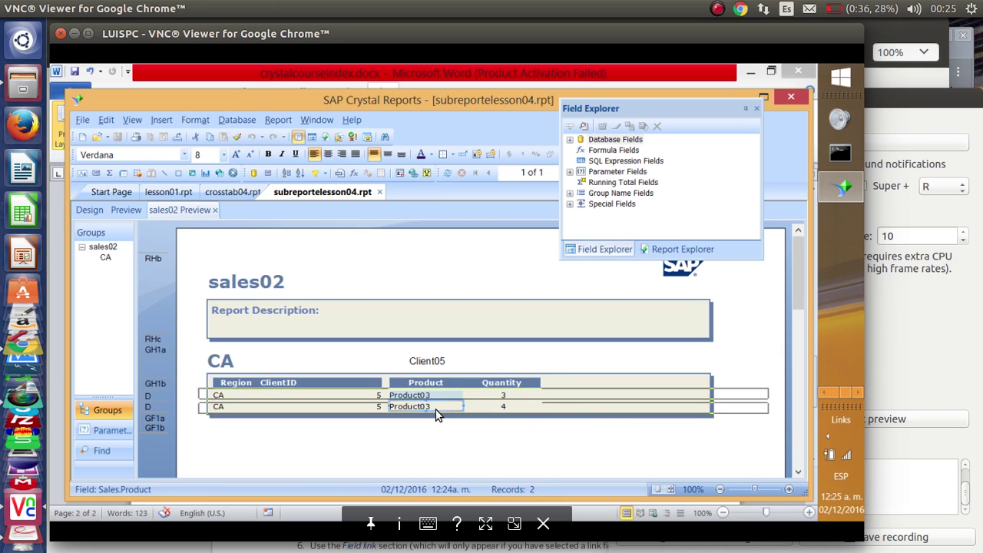